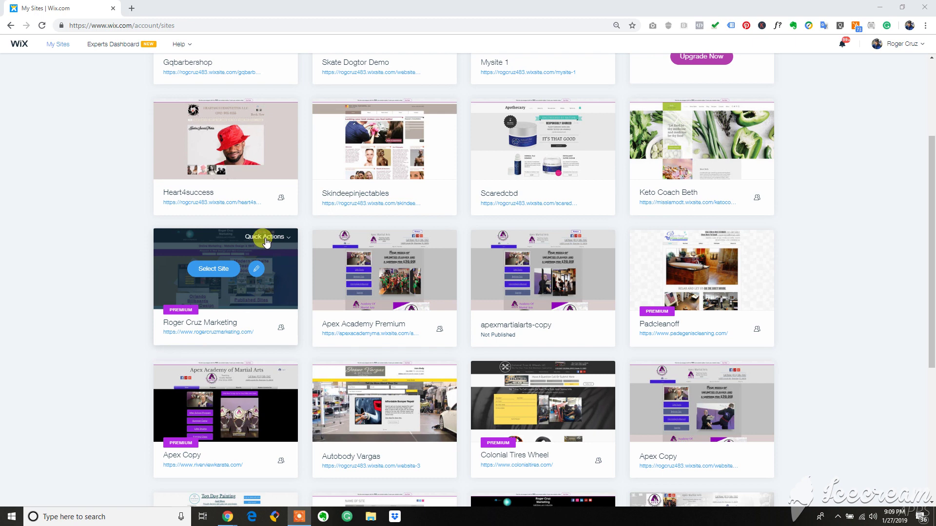
Step: Expand the Unlimited premium plan for rogercruzmarketing.com under Premium Plans
click(902, 45)
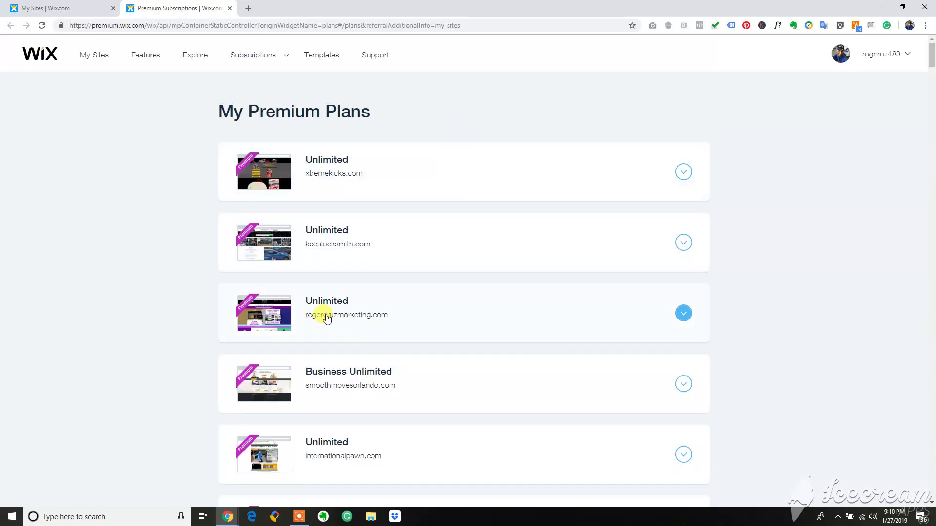
click(683, 317)
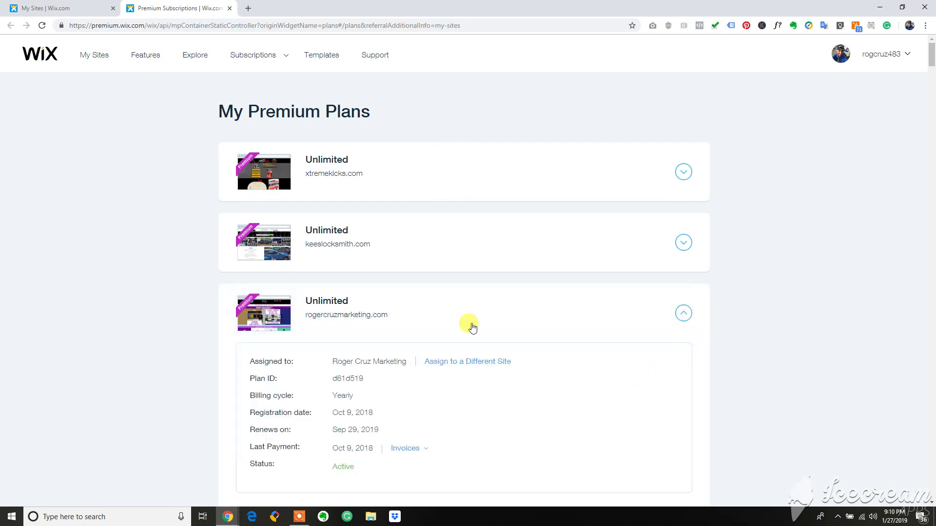
scroll(475, 336, down, 1)
scroll(476, 336, down, 2)
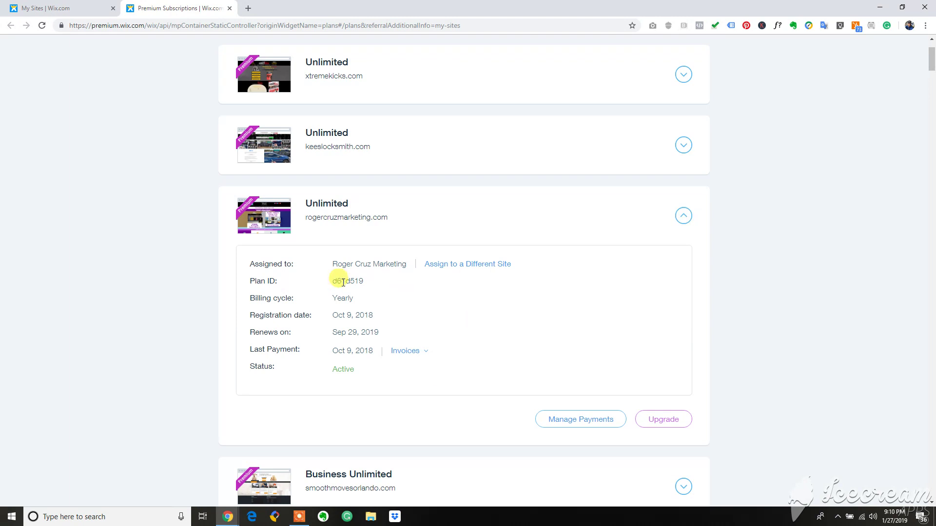
Step: Start reassigning that plan and browse the candidate sites to find Chinesefooddemo
click(496, 266)
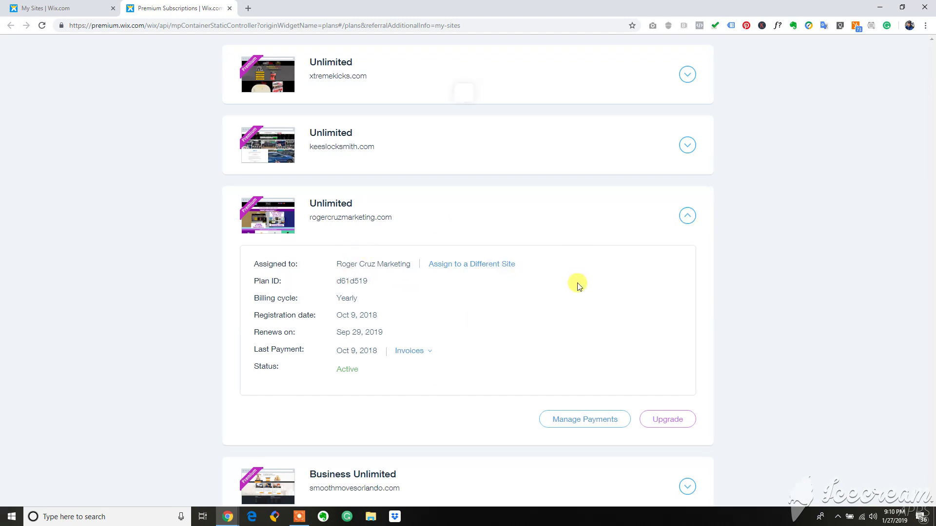
scroll(556, 222, down, 3)
scroll(556, 223, down, 2)
scroll(555, 224, down, 2)
scroll(557, 223, down, 2)
scroll(560, 221, down, 2)
scroll(561, 222, down, 2)
scroll(560, 222, up, 3)
scroll(560, 222, up, 2)
scroll(555, 229, up, 1)
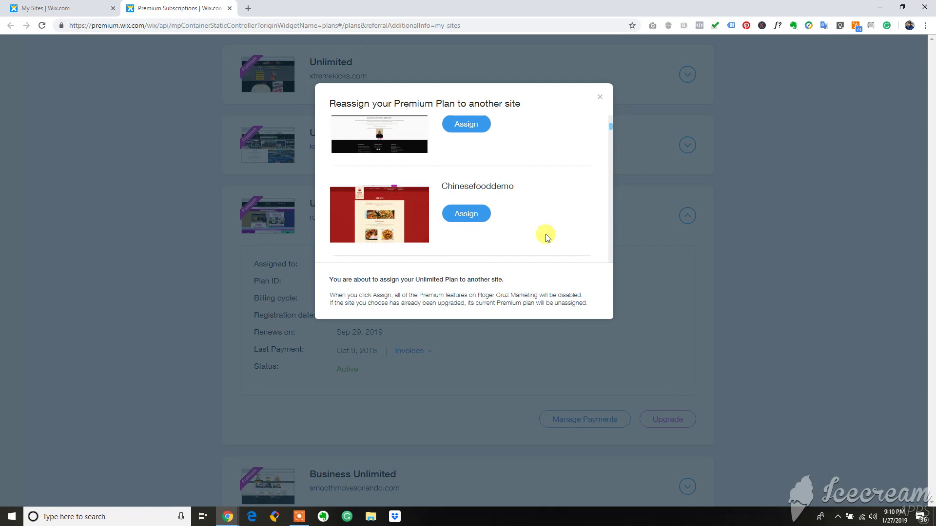
click(458, 219)
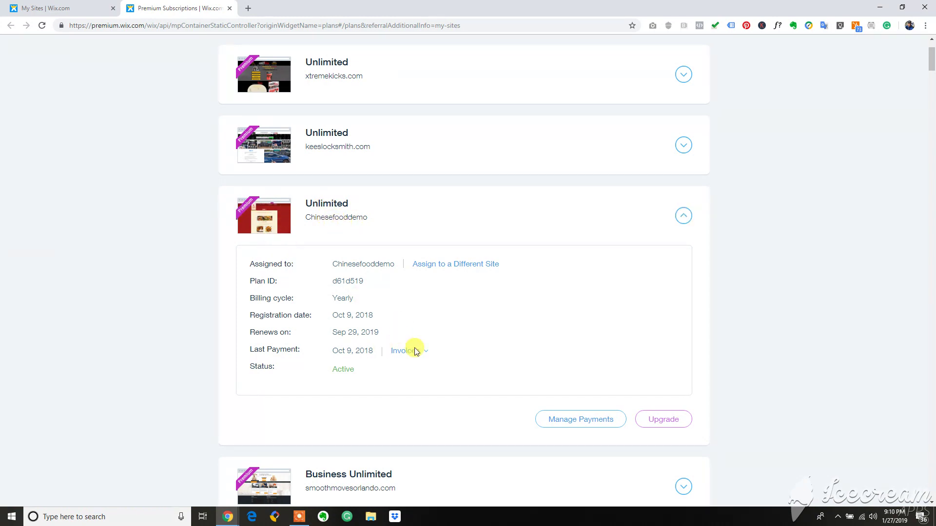
scroll(470, 314, down, 4)
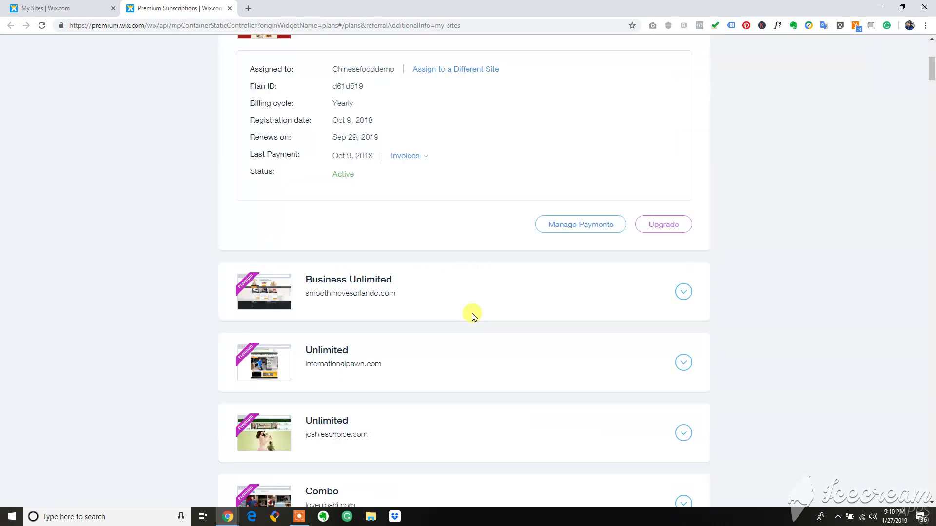
scroll(473, 318, down, 3)
scroll(473, 316, down, 5)
scroll(473, 317, down, 4)
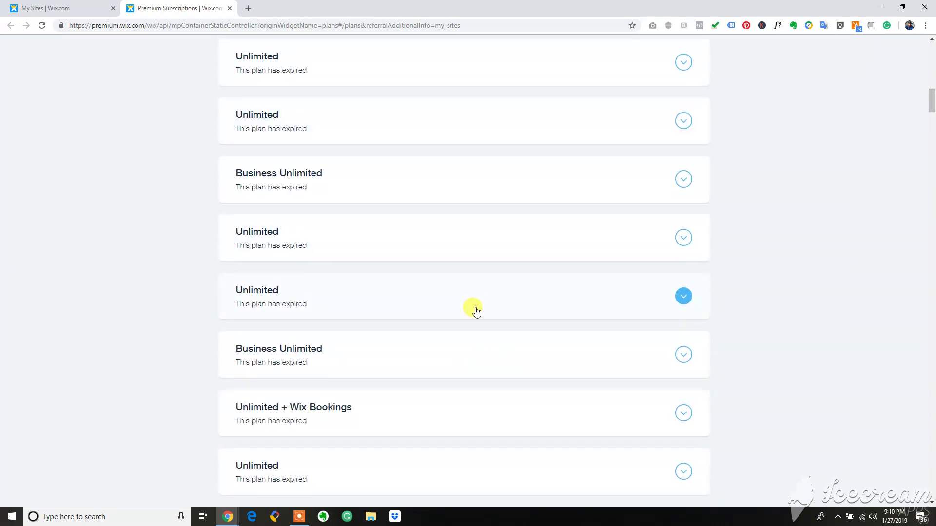
scroll(475, 310, down, 6)
scroll(476, 310, down, 7)
scroll(475, 307, down, 5)
scroll(476, 307, down, 2)
scroll(475, 307, down, 9)
scroll(476, 307, down, 8)
scroll(476, 307, down, 5)
scroll(476, 305, down, 8)
scroll(477, 303, down, 3)
scroll(477, 303, down, 8)
scroll(478, 303, down, 2)
scroll(477, 303, down, 4)
scroll(478, 303, down, 8)
scroll(477, 303, down, 8)
scroll(479, 303, up, 4)
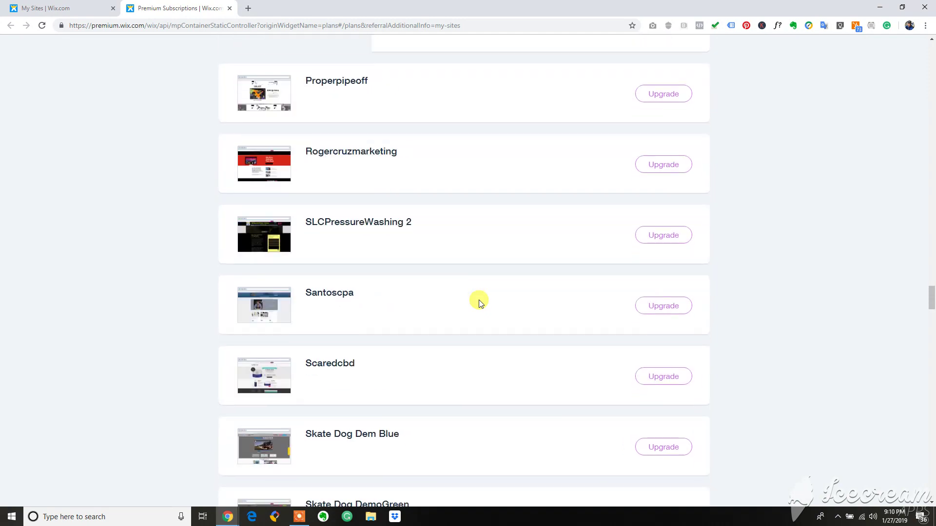
scroll(480, 302, up, 3)
scroll(479, 301, down, 5)
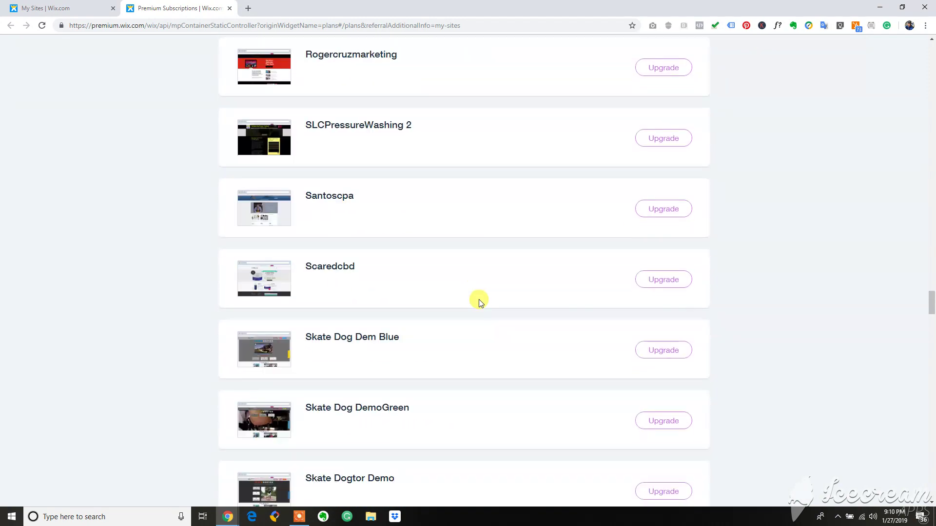
scroll(479, 300, down, 5)
scroll(479, 300, down, 6)
scroll(480, 301, down, 6)
scroll(477, 300, down, 6)
scroll(480, 298, down, 6)
scroll(485, 290, down, 6)
scroll(487, 289, down, 6)
scroll(488, 288, up, 6)
scroll(490, 287, up, 9)
scroll(490, 287, up, 5)
scroll(490, 287, up, 6)
scroll(488, 285, up, 4)
scroll(487, 287, down, 1)
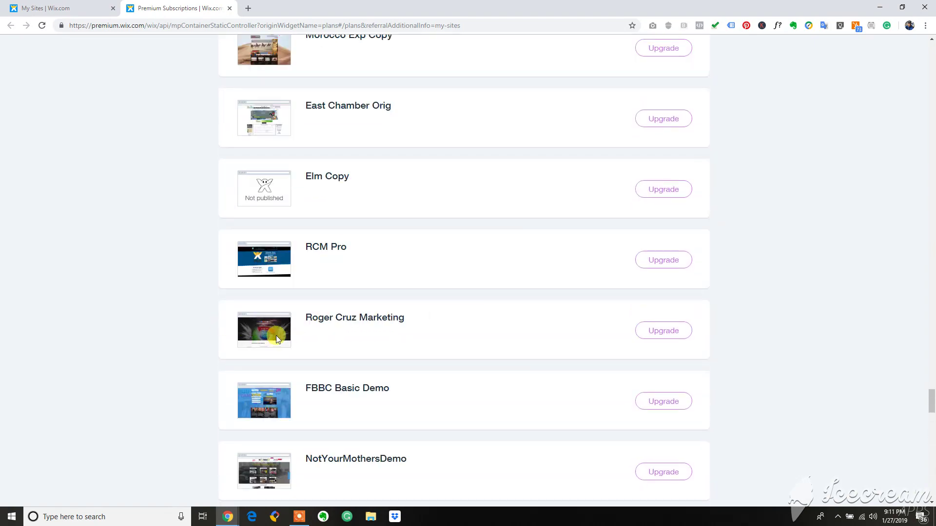
scroll(286, 340, up, 6)
scroll(305, 338, up, 9)
scroll(309, 338, up, 8)
scroll(309, 338, up, 8)
scroll(310, 338, up, 8)
scroll(311, 339, up, 8)
scroll(312, 339, up, 8)
scroll(312, 341, up, 8)
scroll(307, 338, up, 8)
scroll(305, 335, up, 8)
scroll(303, 335, up, 8)
scroll(302, 317, up, 7)
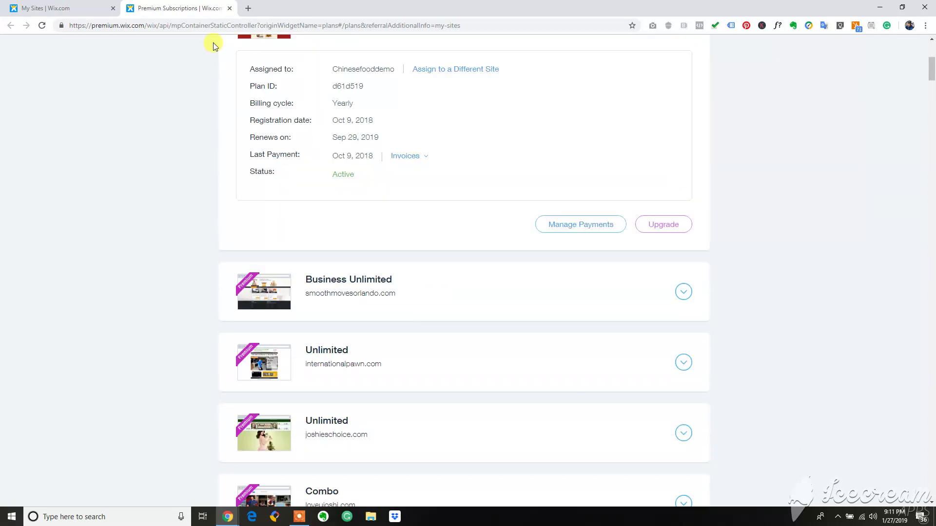
Step: Refresh My Sites to confirm Roger Cruz Marketing lost its Premium badge and now shows Wix ads
click(57, 4)
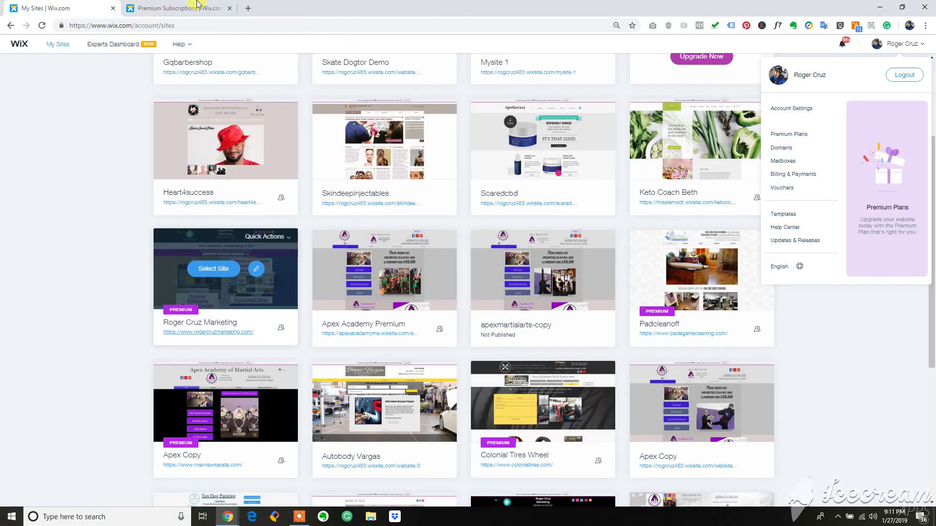
click(42, 26)
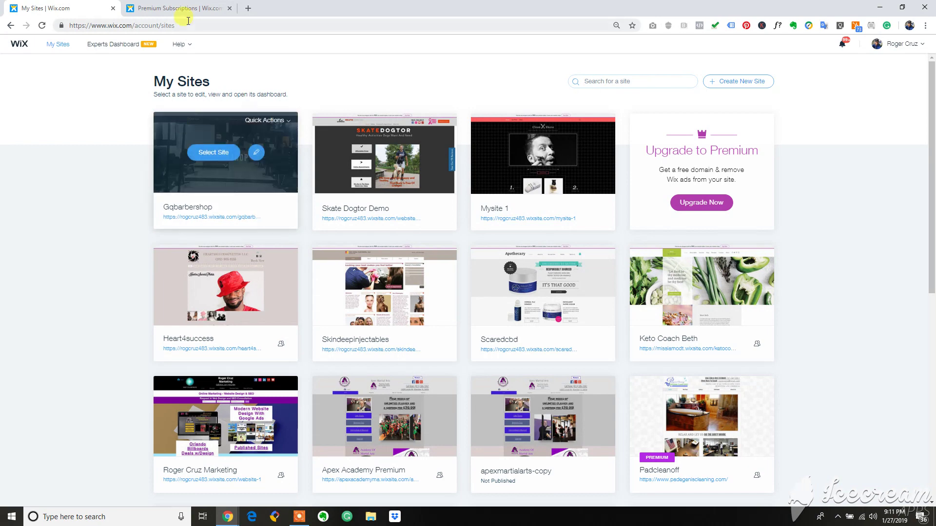
scroll(563, 268, down, 8)
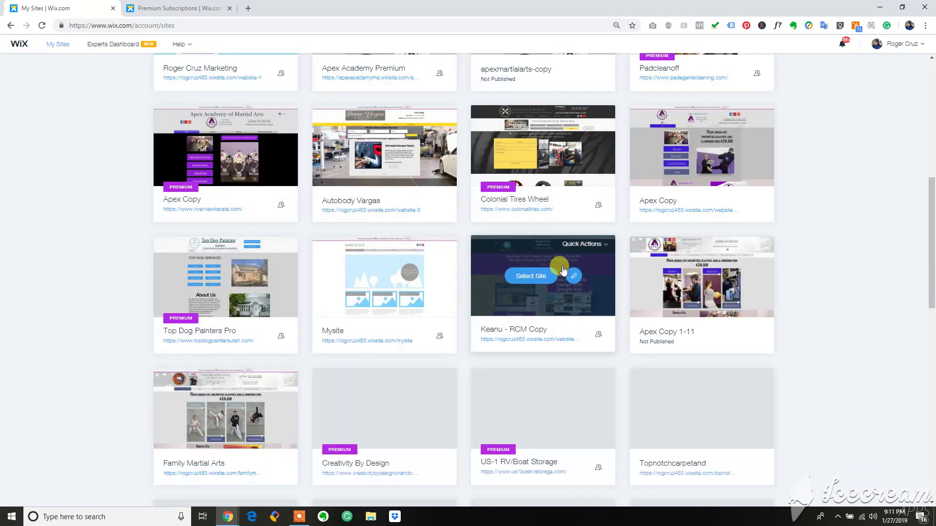
scroll(563, 269, up, 8)
scroll(507, 73, down, 2)
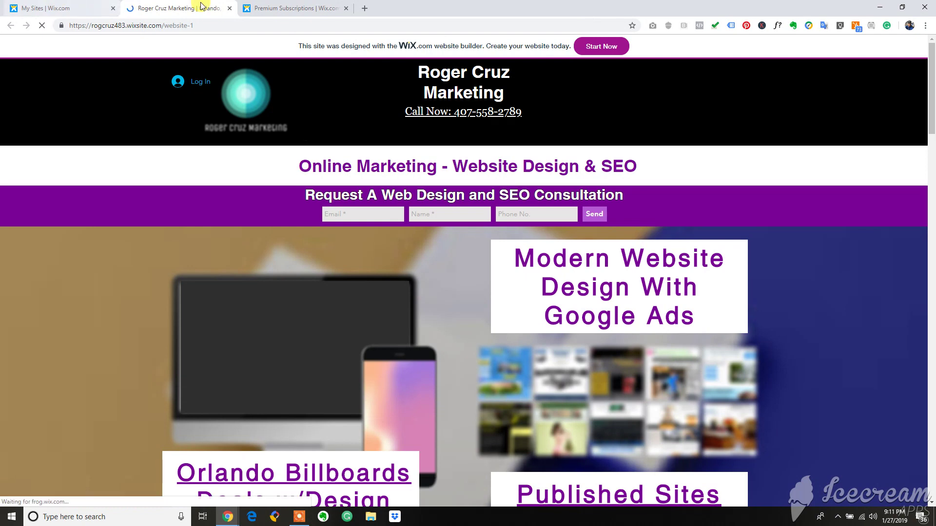
key(ctrl+shift+Tab)
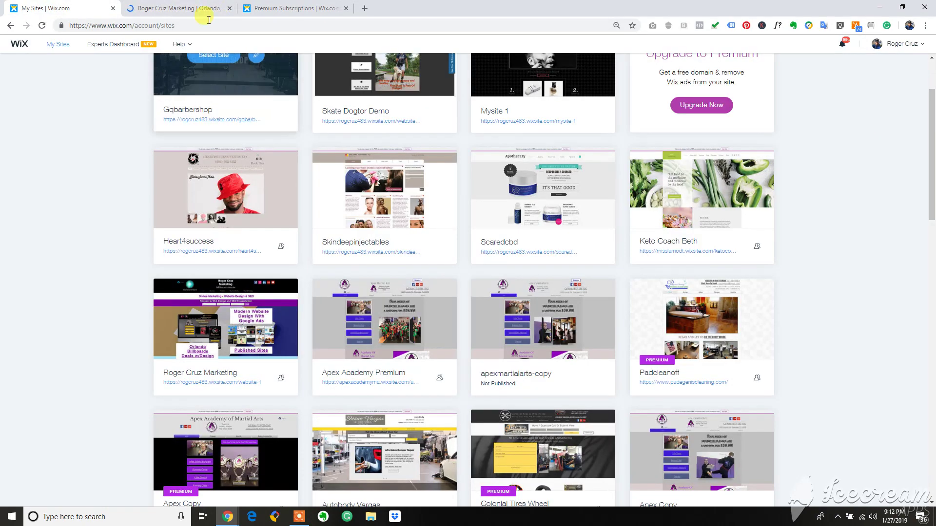
Step: Close the Roger Cruz Marketing live site and search My Sites for 'chinese'
click(229, 8)
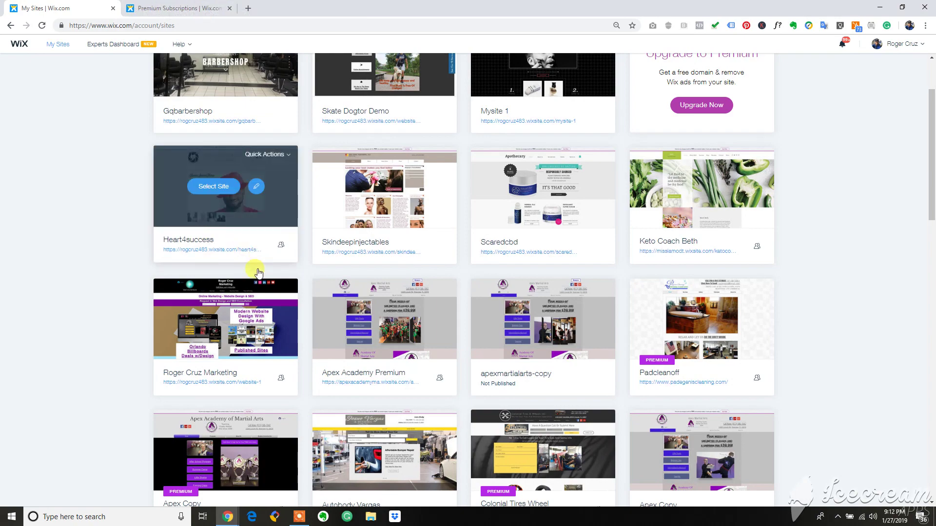
scroll(371, 312, down, 3)
scroll(372, 312, down, 3)
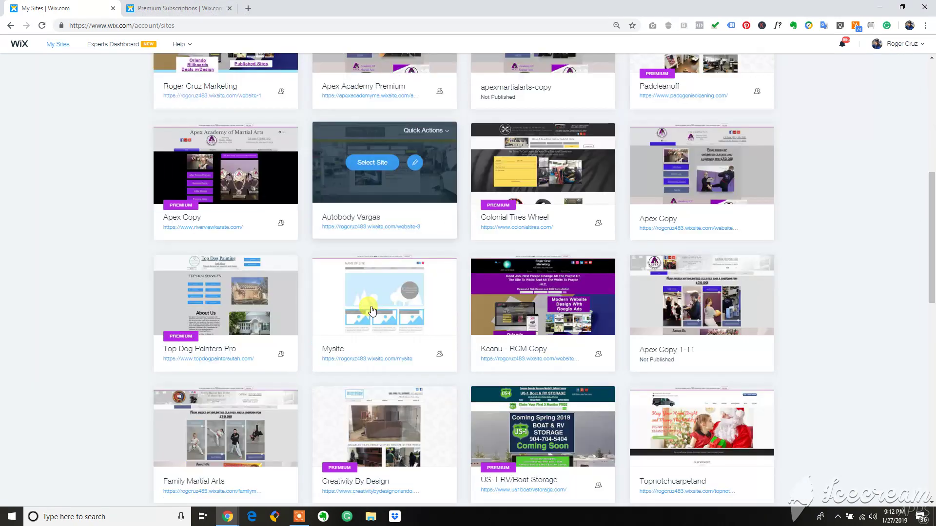
scroll(372, 302, up, 8)
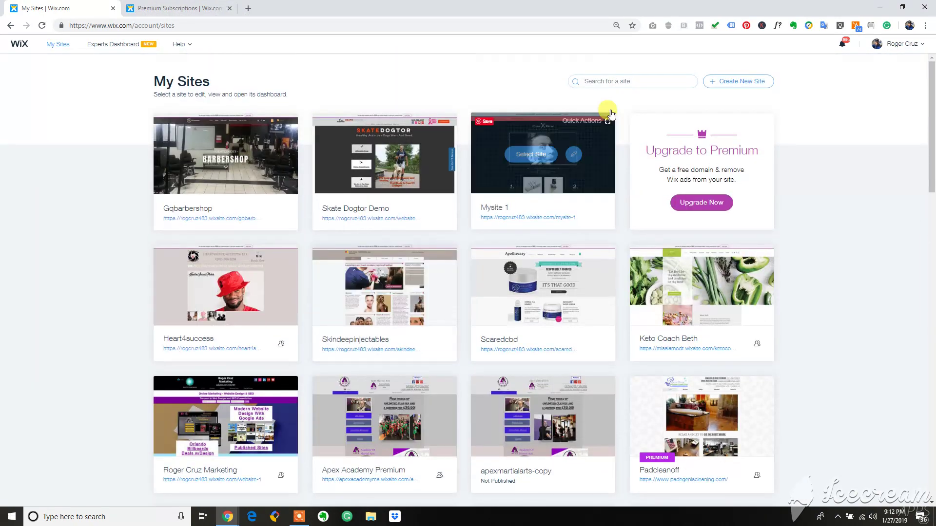
click(610, 82)
text(chine)
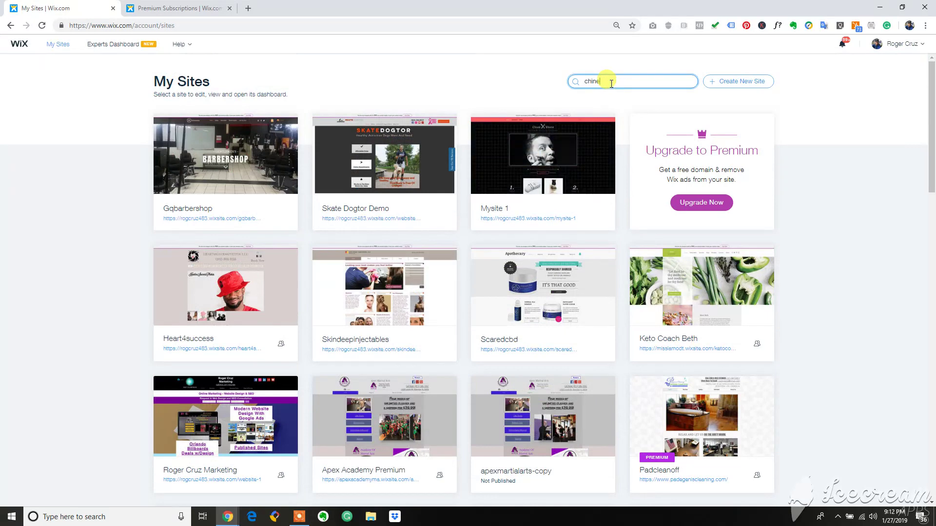
text(se)
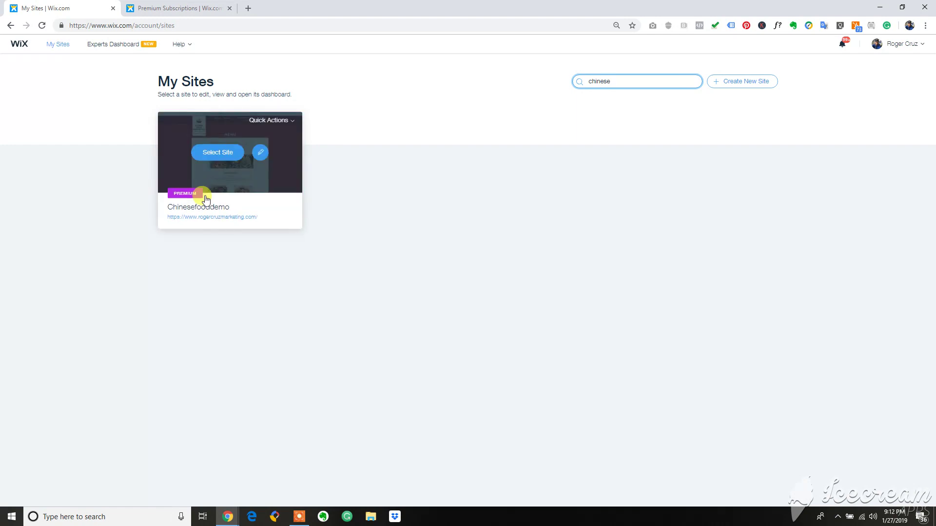
Step: Open the Chinesefooddemo live site and review its ad-free restaurant menu
click(211, 222)
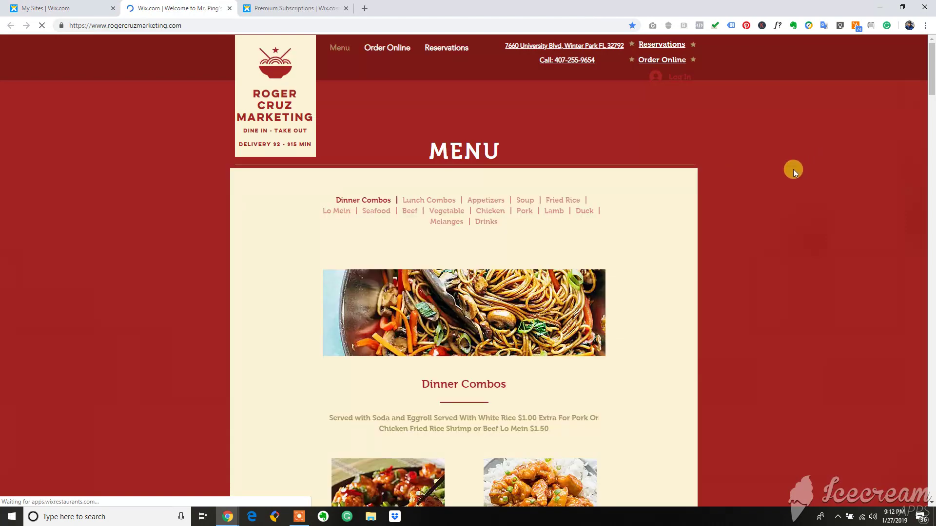
scroll(794, 170, down, 1)
scroll(794, 170, down, 2)
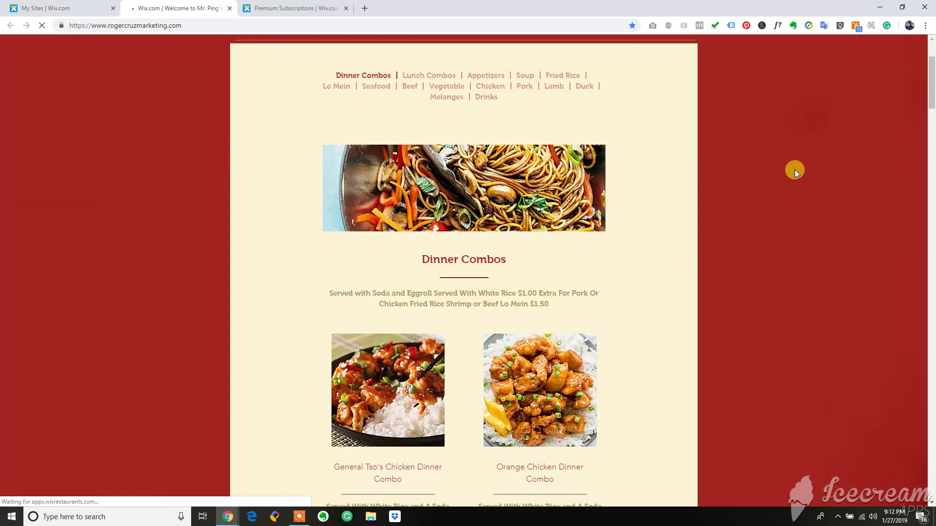
scroll(794, 170, down, 7)
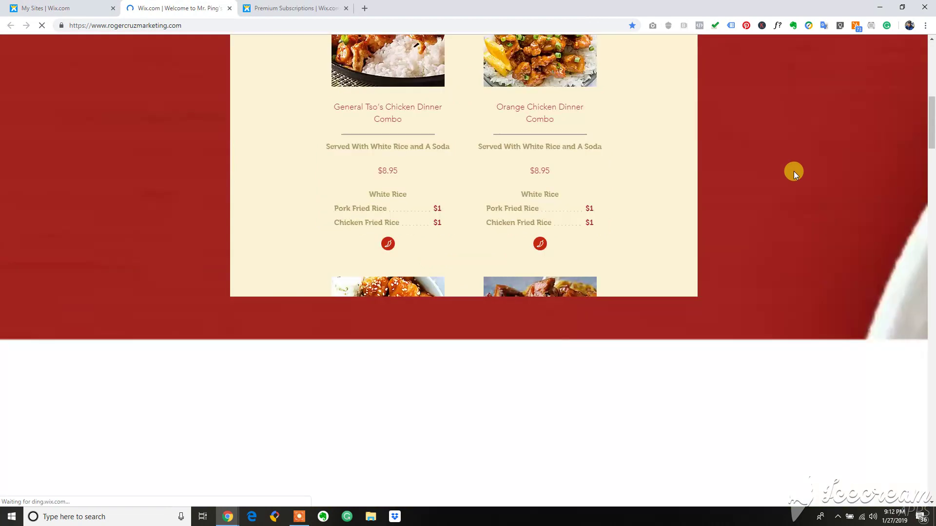
scroll(144, 177, up, 5)
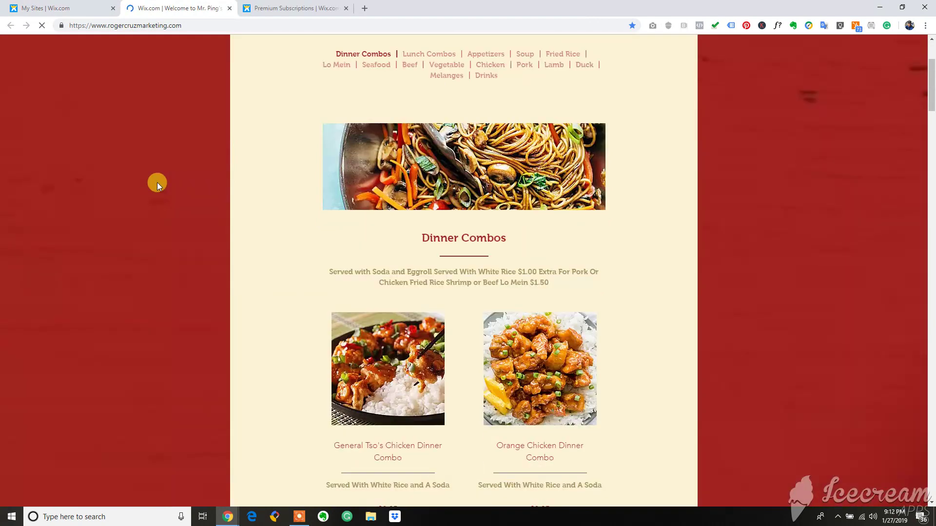
scroll(157, 182, up, 3)
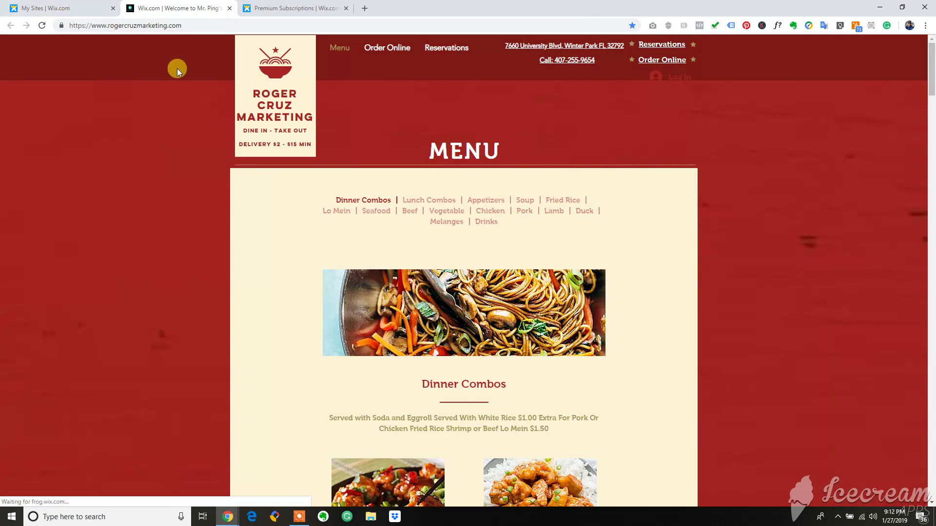
click(68, 8)
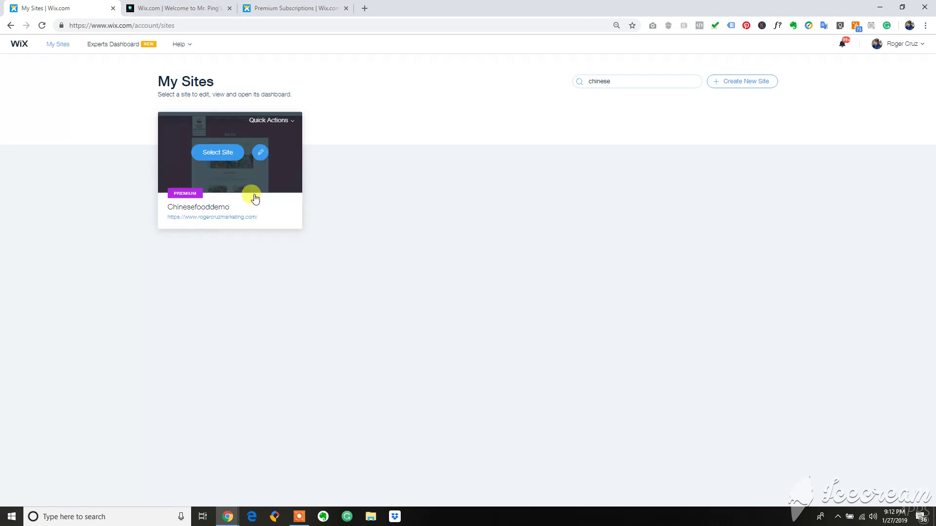
Step: Expand the rogercruzmarketing.com Unlimited plan and start assigning it to a different site
click(913, 51)
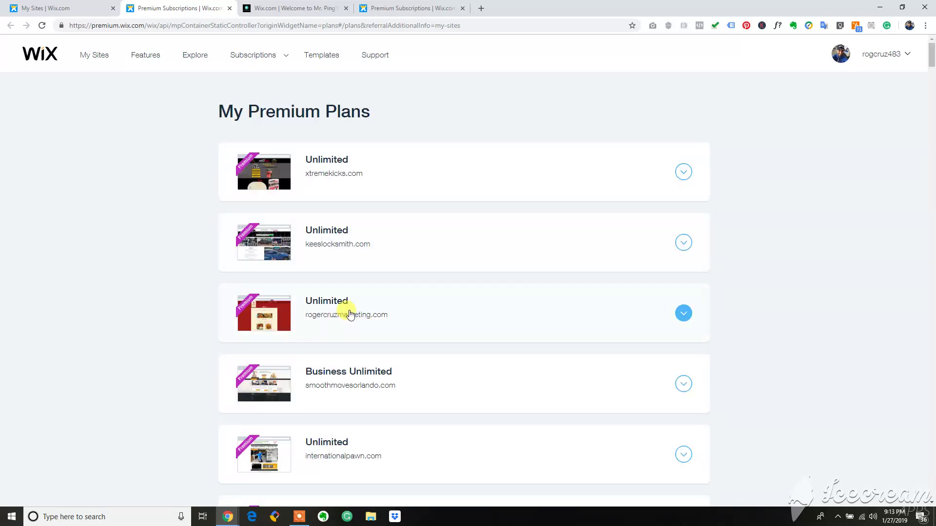
click(478, 316)
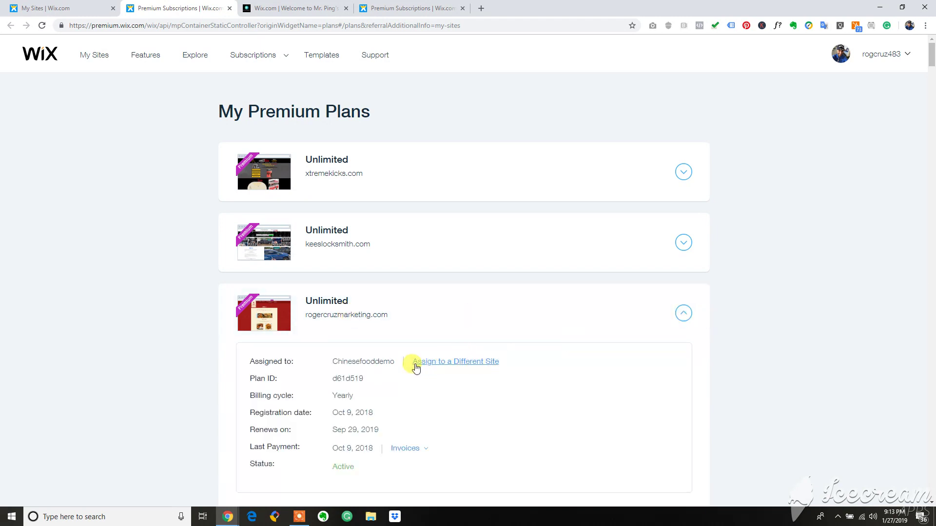
click(476, 364)
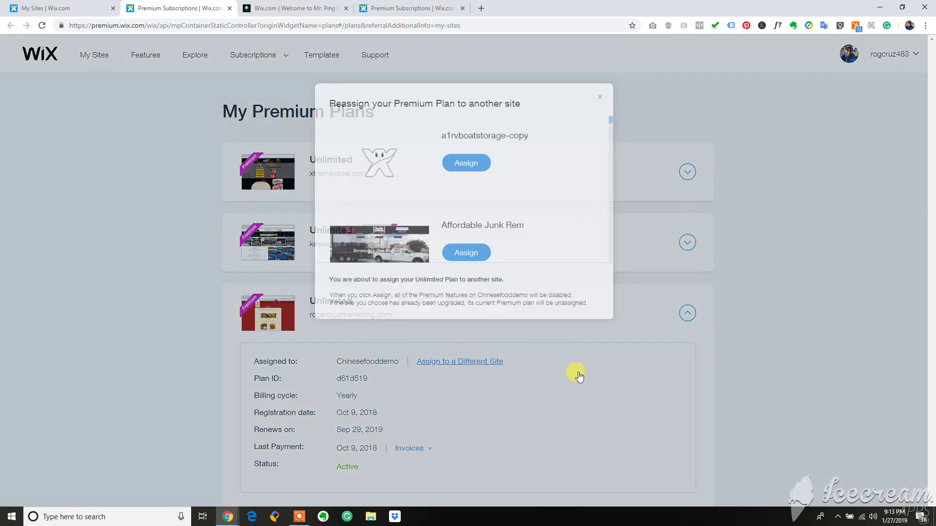
scroll(549, 206, down, 3)
scroll(550, 206, down, 3)
scroll(548, 205, down, 3)
Step: Scroll the site list to Rogercruzmarketing and assign the Unlimited plan back to it
scroll(547, 204, down, 3)
scroll(546, 203, down, 3)
scroll(546, 203, down, 3)
scroll(545, 200, down, 3)
scroll(544, 198, down, 3)
scroll(545, 195, down, 3)
scroll(544, 195, down, 3)
scroll(544, 195, down, 3)
scroll(544, 195, down, 3)
scroll(545, 194, down, 3)
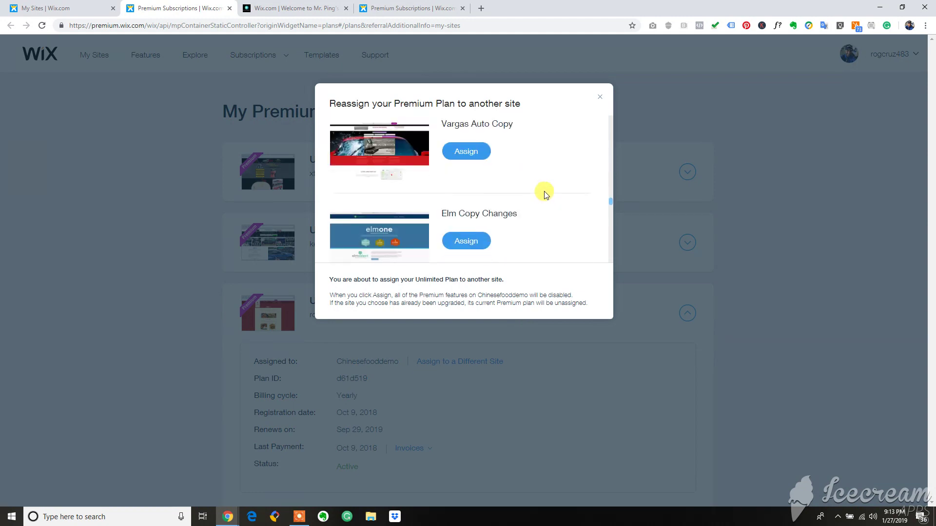
scroll(545, 194, up, 2)
scroll(545, 194, up, 2)
scroll(545, 194, up, 2)
scroll(544, 194, up, 2)
scroll(545, 194, up, 2)
scroll(544, 194, up, 2)
scroll(546, 194, up, 2)
scroll(546, 195, up, 2)
scroll(544, 193, up, 2)
scroll(543, 190, down, 3)
scroll(543, 191, down, 2)
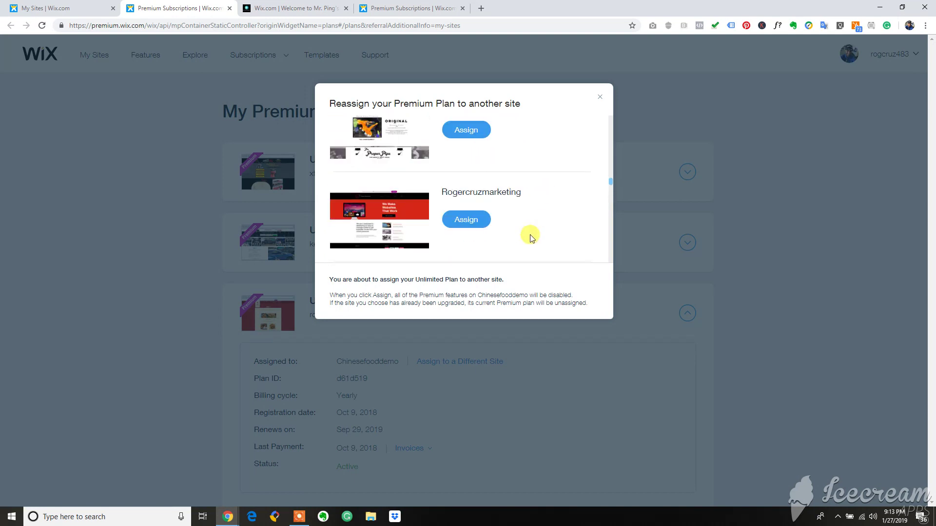
scroll(497, 217, down, 2)
scroll(497, 215, down, 2)
scroll(495, 212, down, 2)
scroll(487, 204, down, 2)
scroll(487, 204, down, 2)
scroll(489, 207, up, 2)
scroll(488, 207, up, 1)
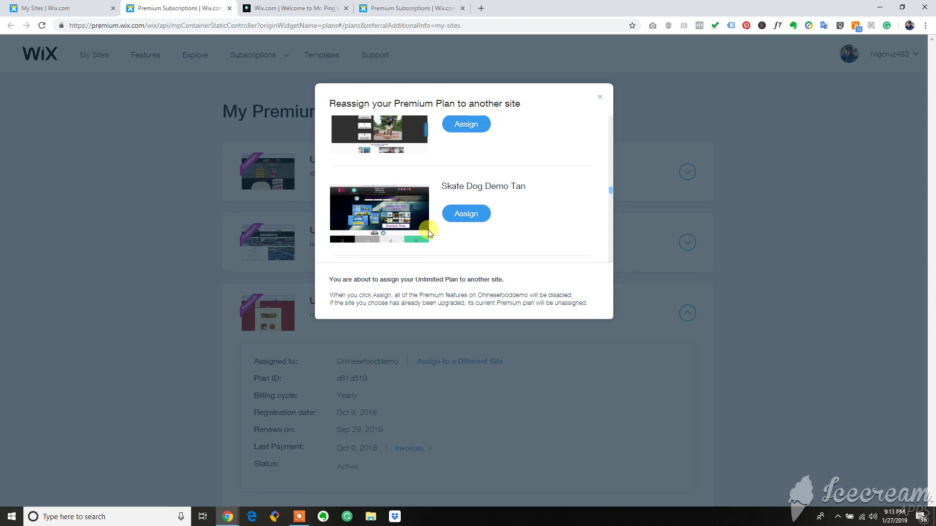
scroll(385, 207, down, 3)
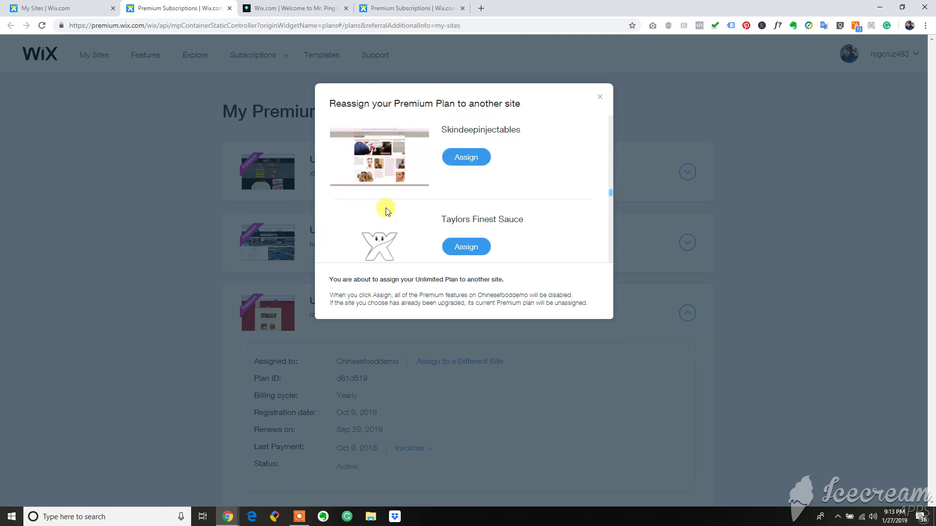
scroll(390, 208, down, 3)
scroll(390, 207, down, 3)
scroll(388, 205, down, 2)
scroll(389, 204, down, 2)
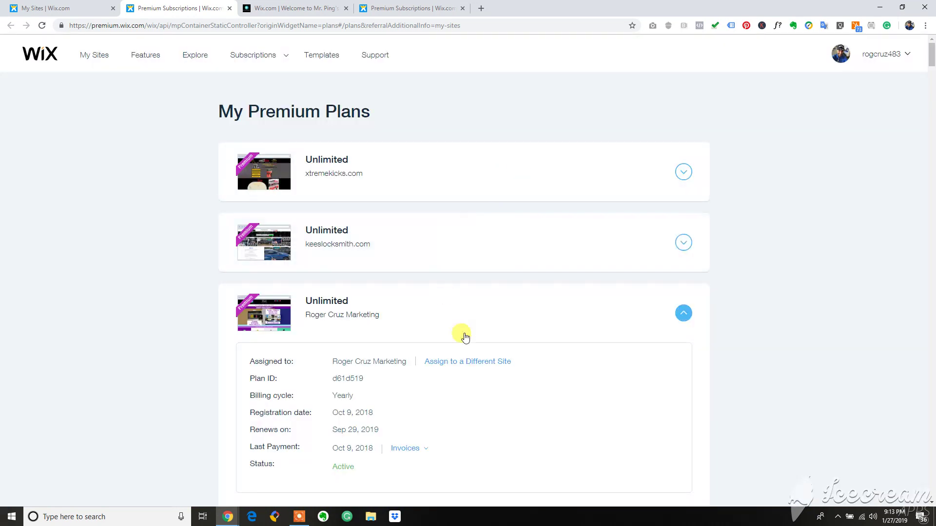
Step: Refresh My Sites to see Roger Cruz Marketing marked Premium, then go to Domains
click(58, 8)
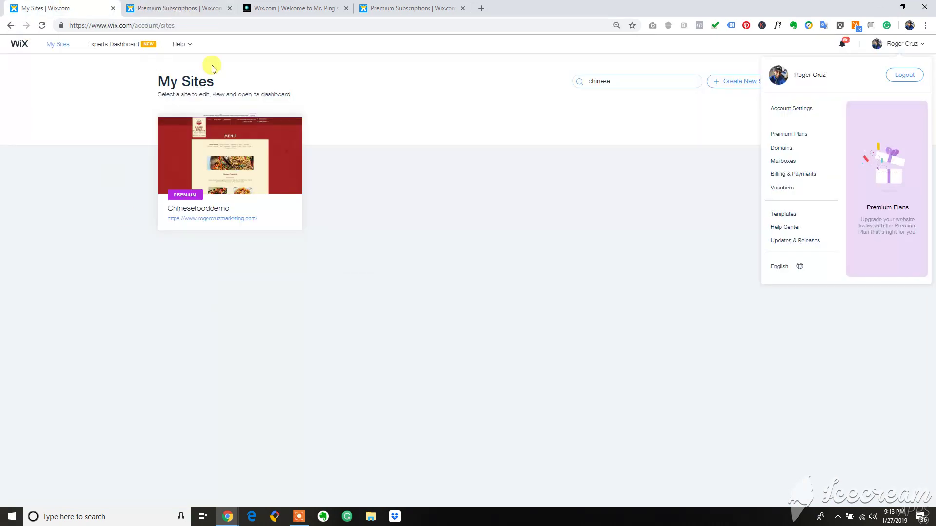
click(42, 25)
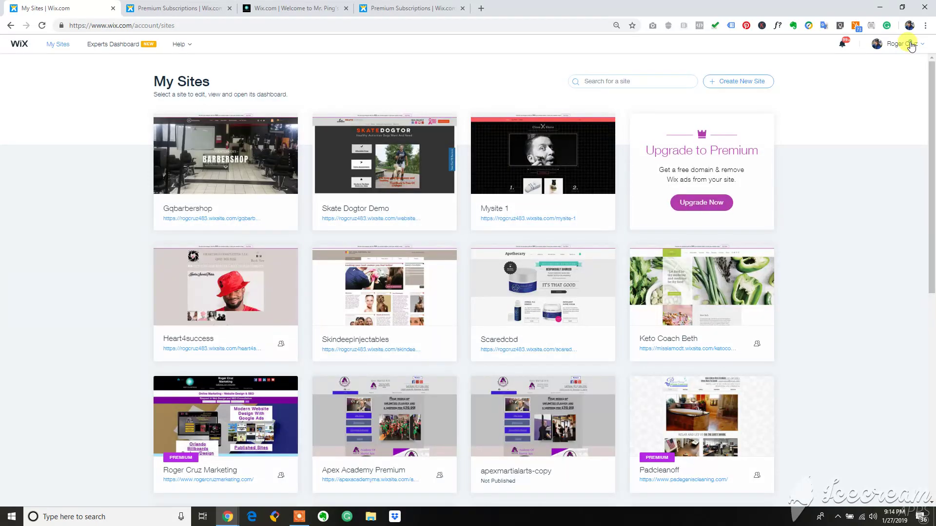
click(910, 46)
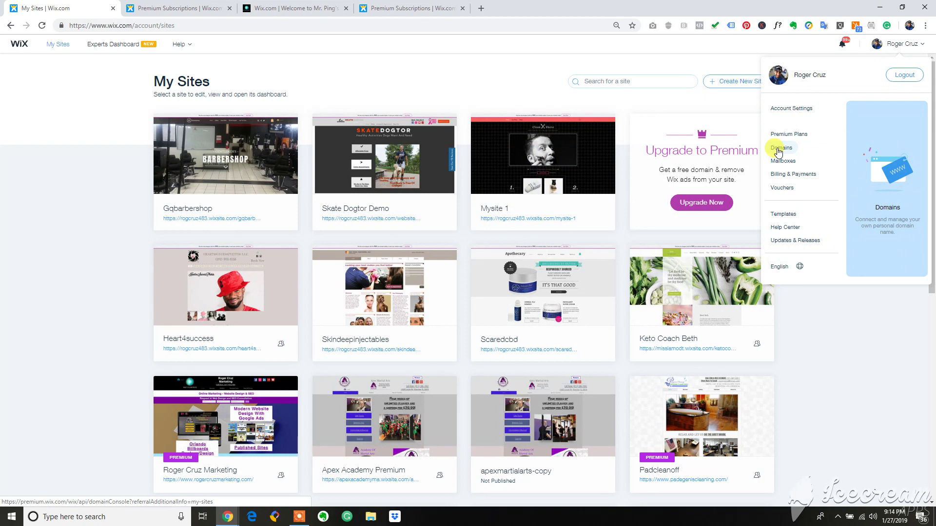
click(778, 152)
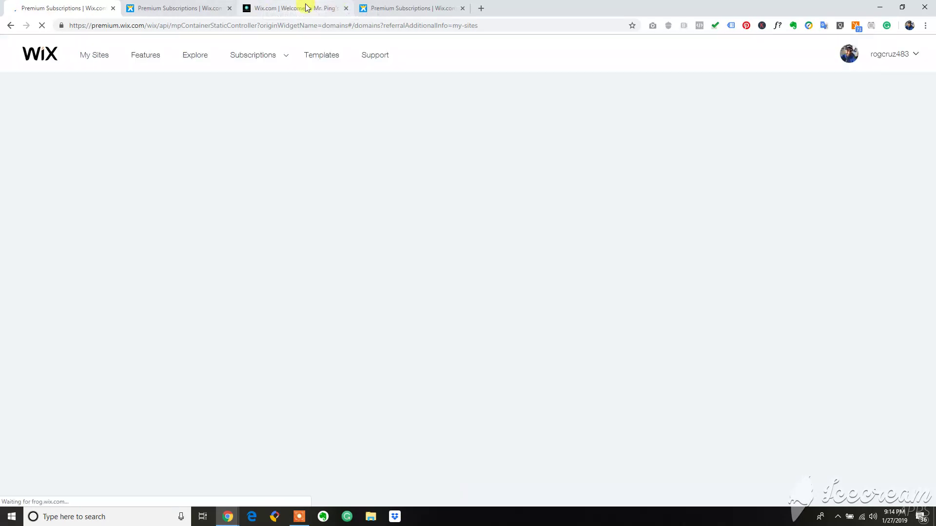
Step: Reload the rogercruzmarketing.com live site to check which site it serves
click(307, 6)
click(201, 25)
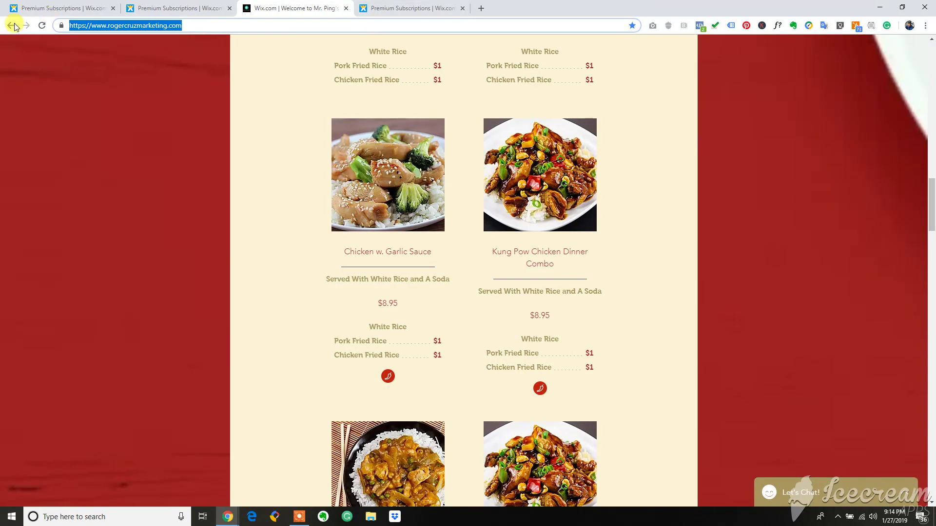
click(42, 25)
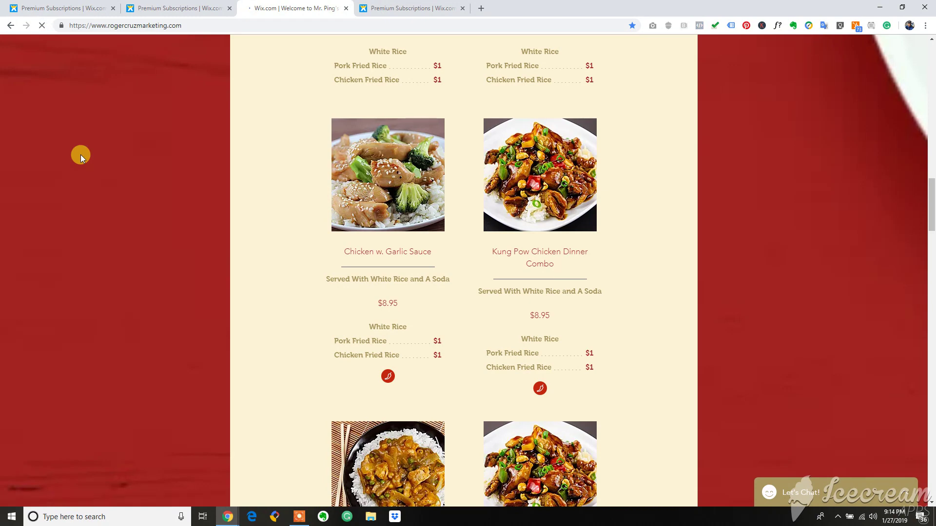